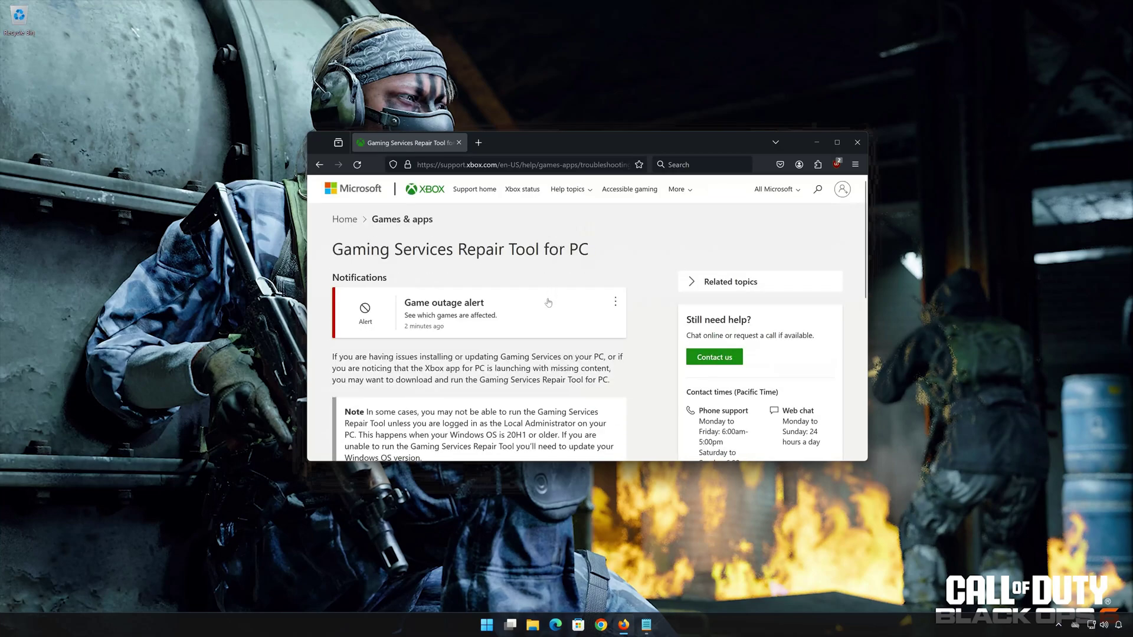
- Expand 'Downloadable version' and download the Gaming Services Repair Tool for PC
{"action": "scroll", "coordinate": [547, 306], "scroll_direction": "down", "scroll_amount": 4}
{"action": "left_click", "coordinate": [353, 341]}
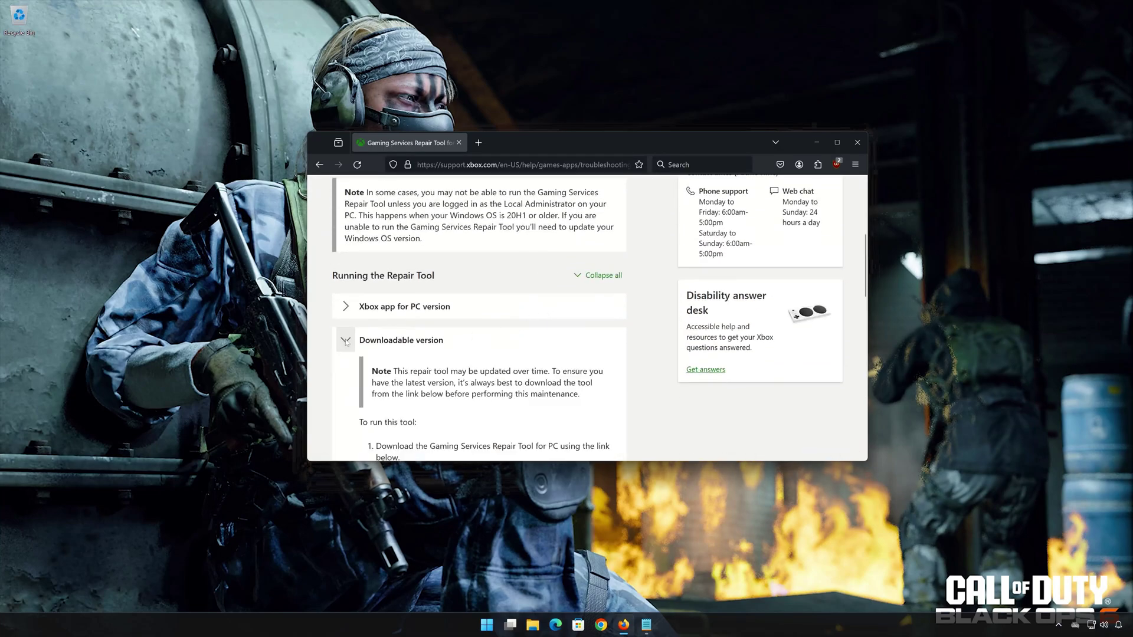
{"action": "scroll", "coordinate": [503, 354], "scroll_direction": "down", "scroll_amount": 10}
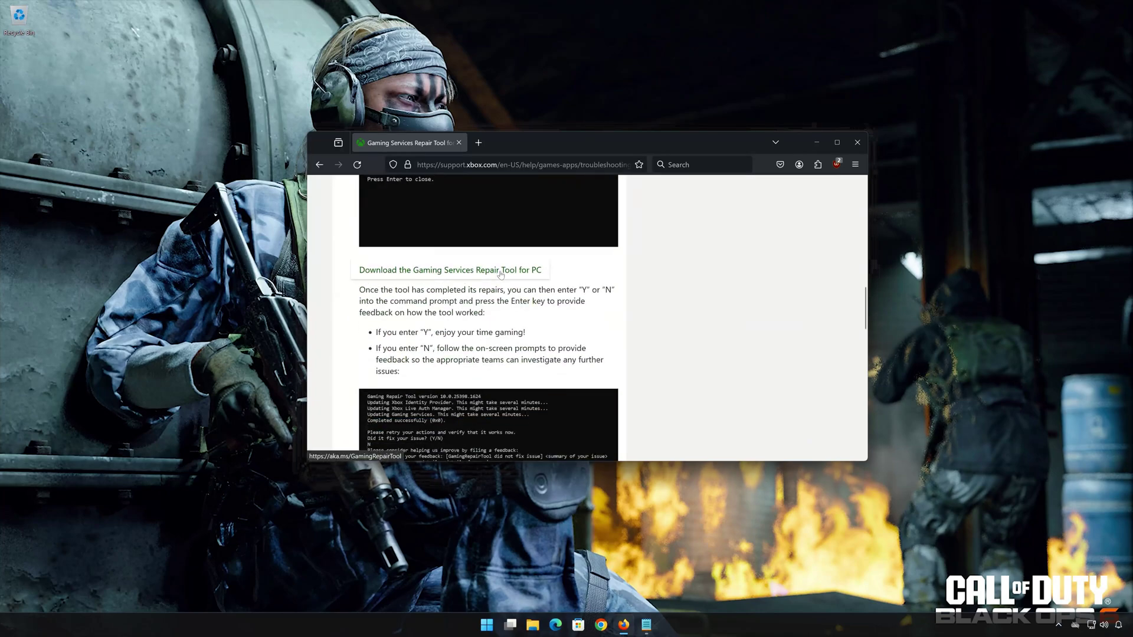
{"action": "left_click", "coordinate": [468, 276]}
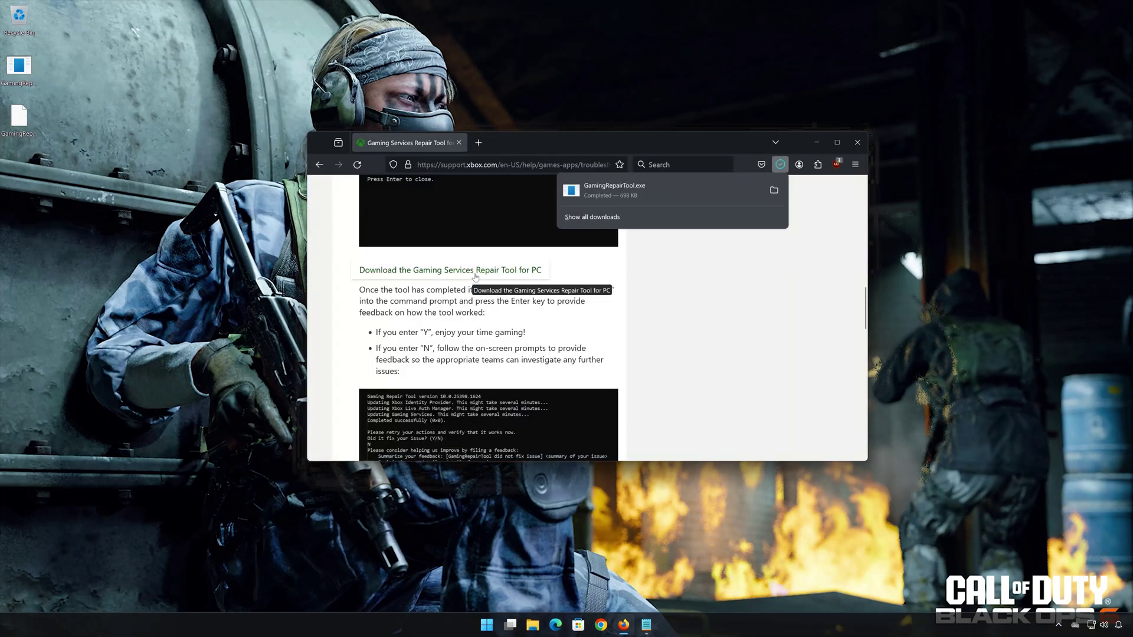
{"action": "key", "text": "Escape"}
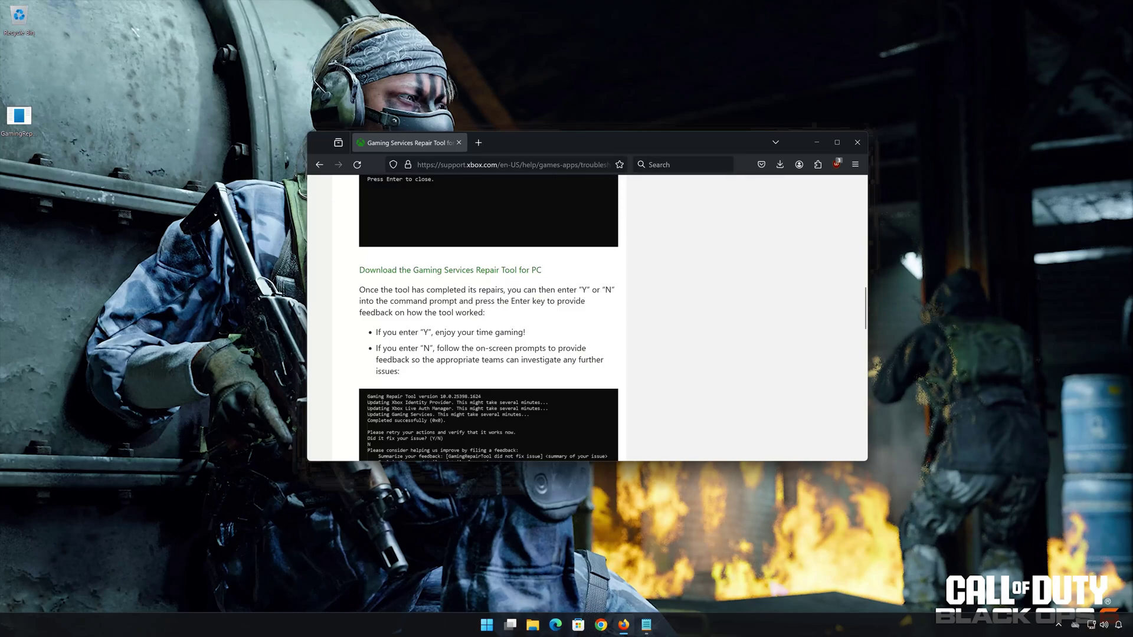
- Close Firefox, run GamingRepairTool.exe as administrator, and answer y that the issue was fixed
{"action": "left_click", "coordinate": [851, 150]}
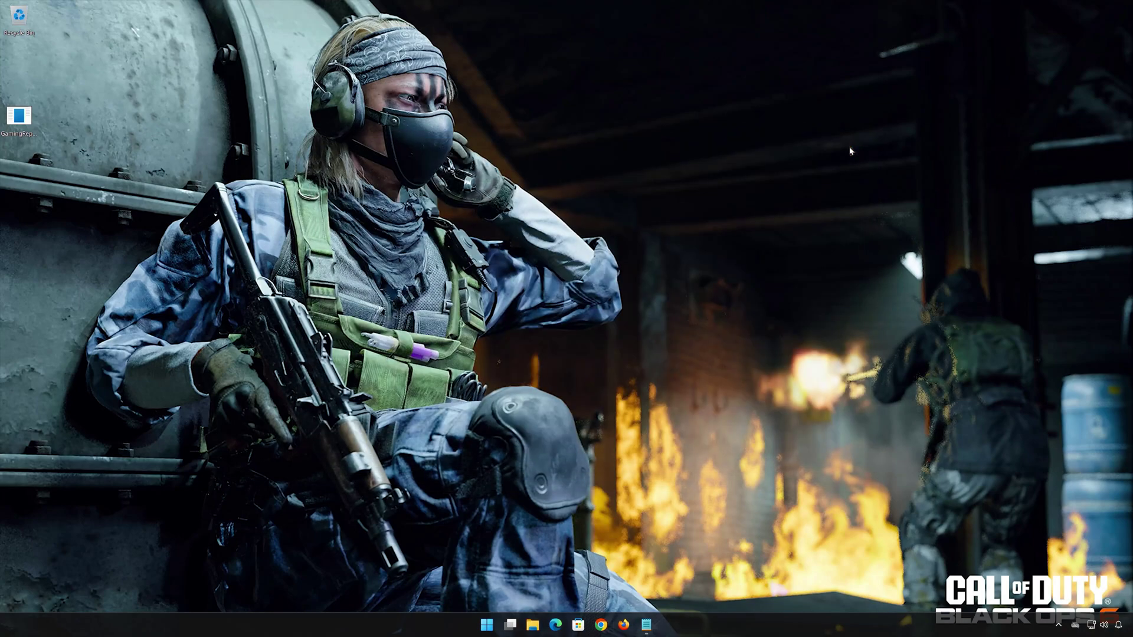
{"action": "right_click", "coordinate": [20, 130]}
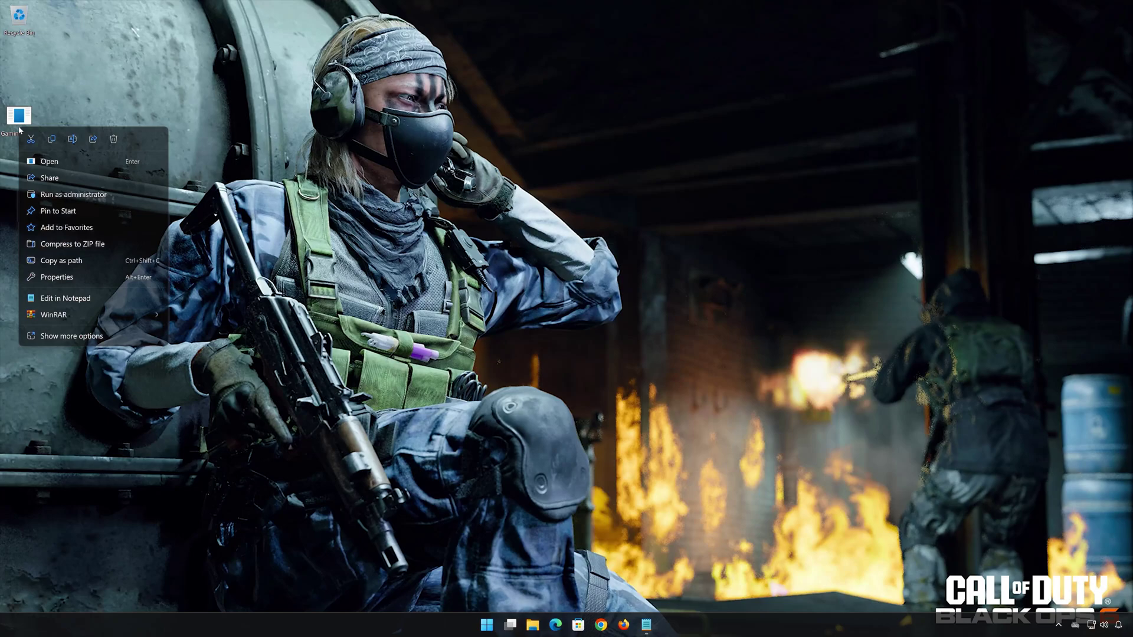
{"action": "left_click", "coordinate": [64, 199]}
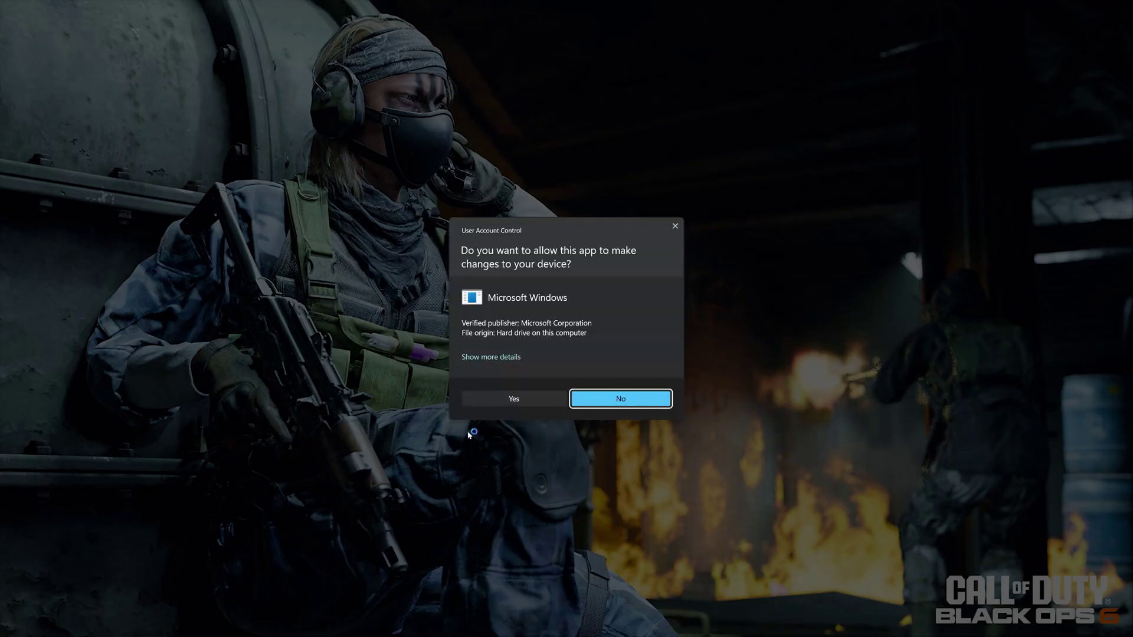
{"action": "left_click", "coordinate": [513, 399]}
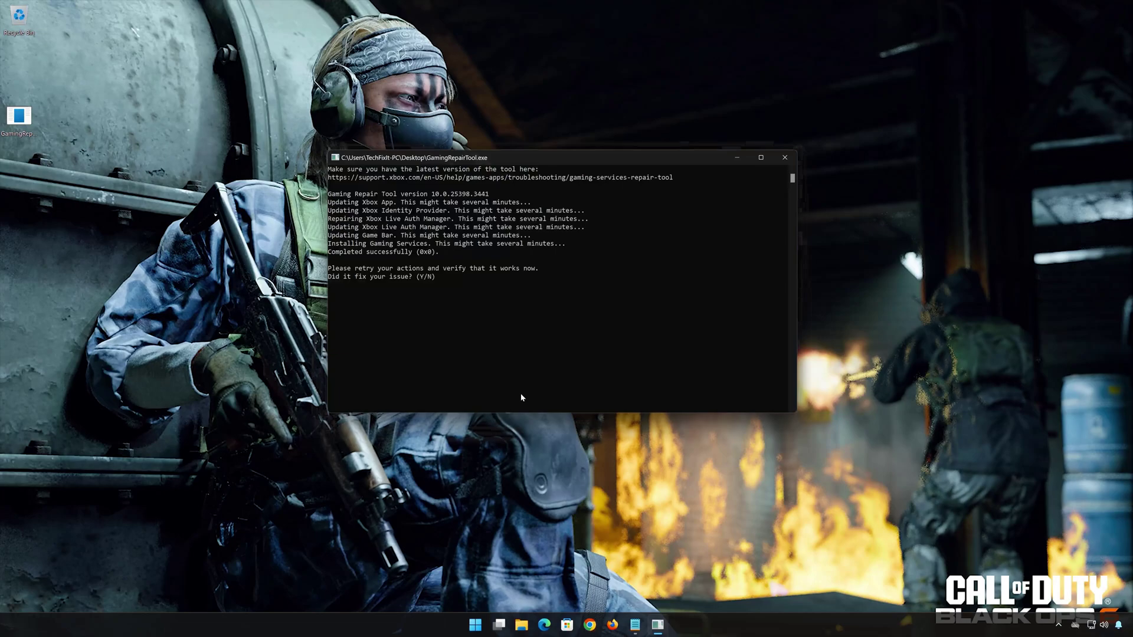
{"action": "type", "text": "y"}
{"action": "key", "text": "Return"}
{"action": "key", "text": "Return"}
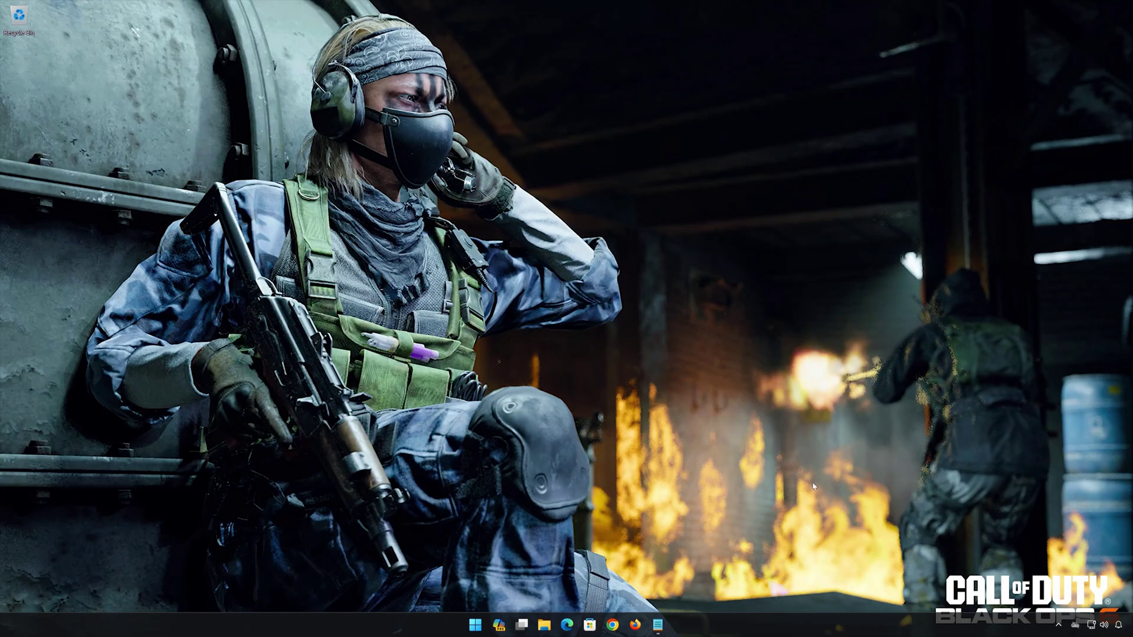
- Search 'powershell' and launch Windows PowerShell as administrator, centred on screen
{"action": "left_click", "coordinate": [478, 623]}
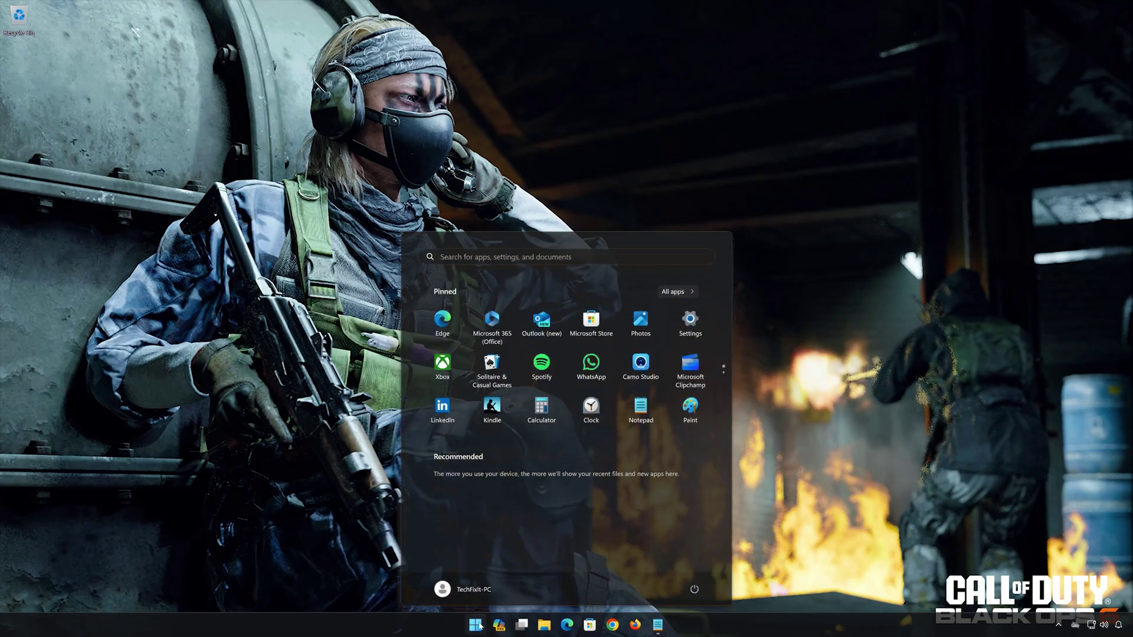
{"action": "type", "text": "powershell"}
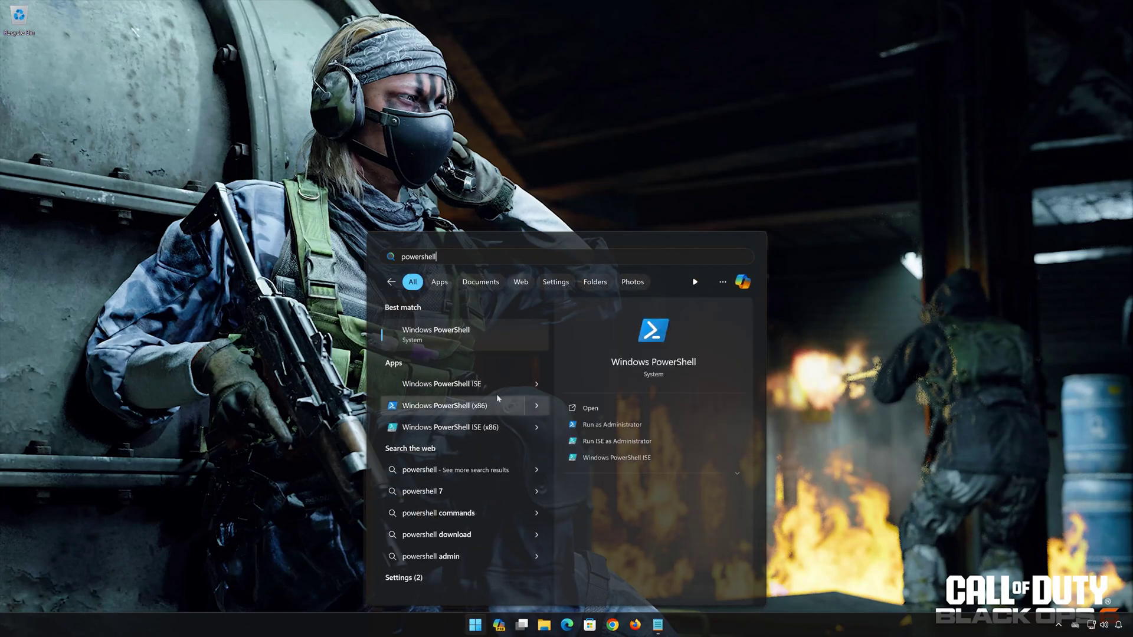
{"action": "left_click", "coordinate": [640, 426]}
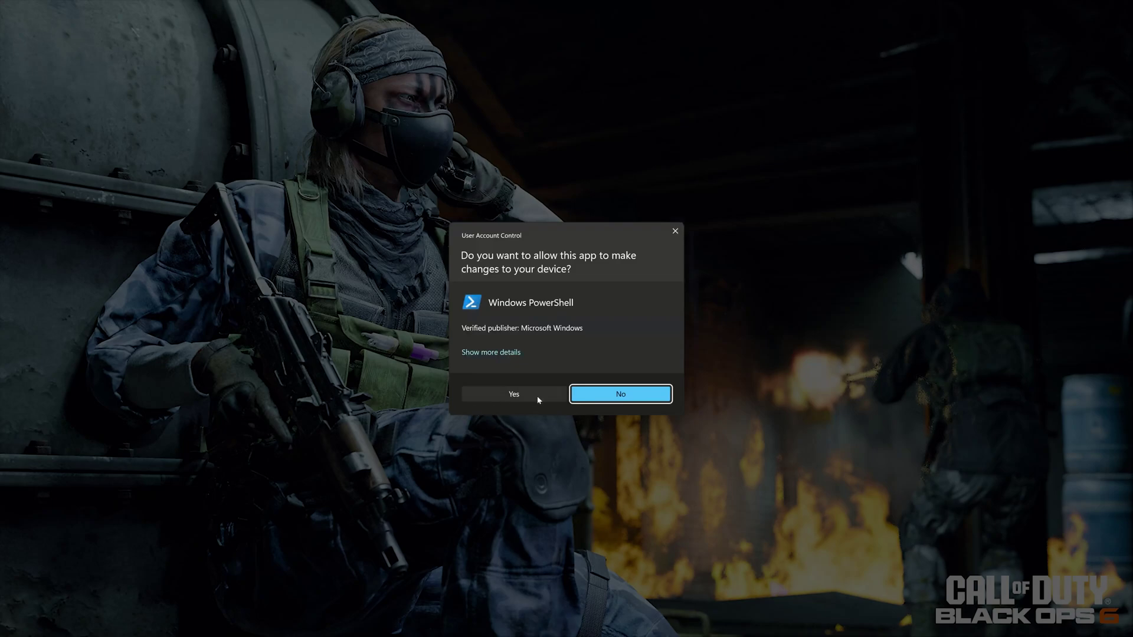
{"action": "left_click", "coordinate": [508, 397]}
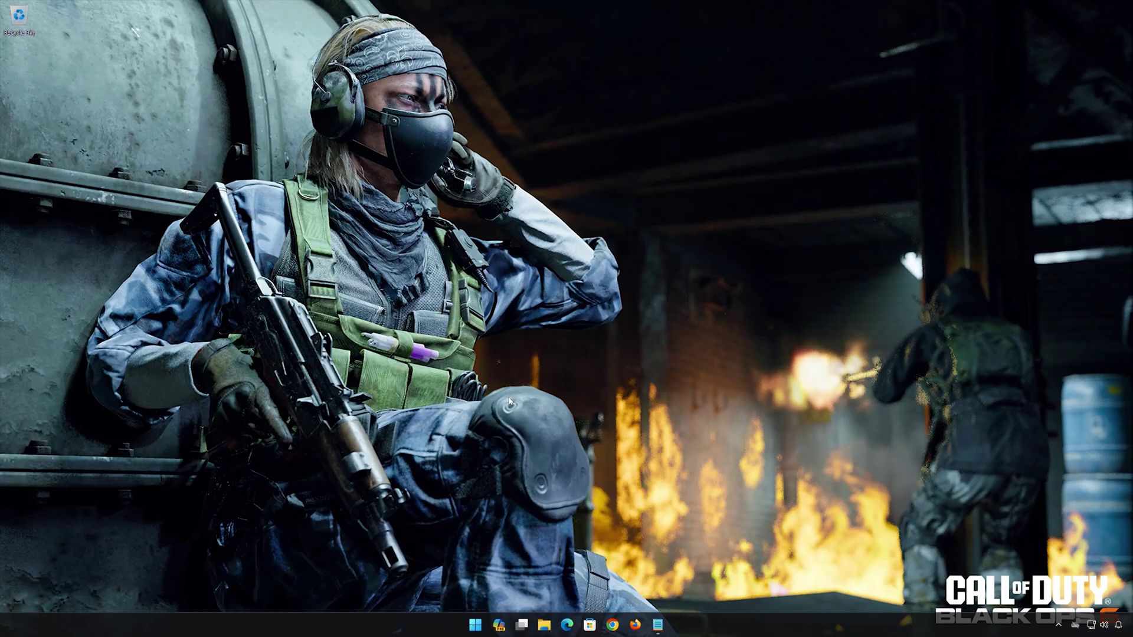
{"action": "left_click_drag", "start_coordinate": [314, 23], "coordinate": [640, 153]}
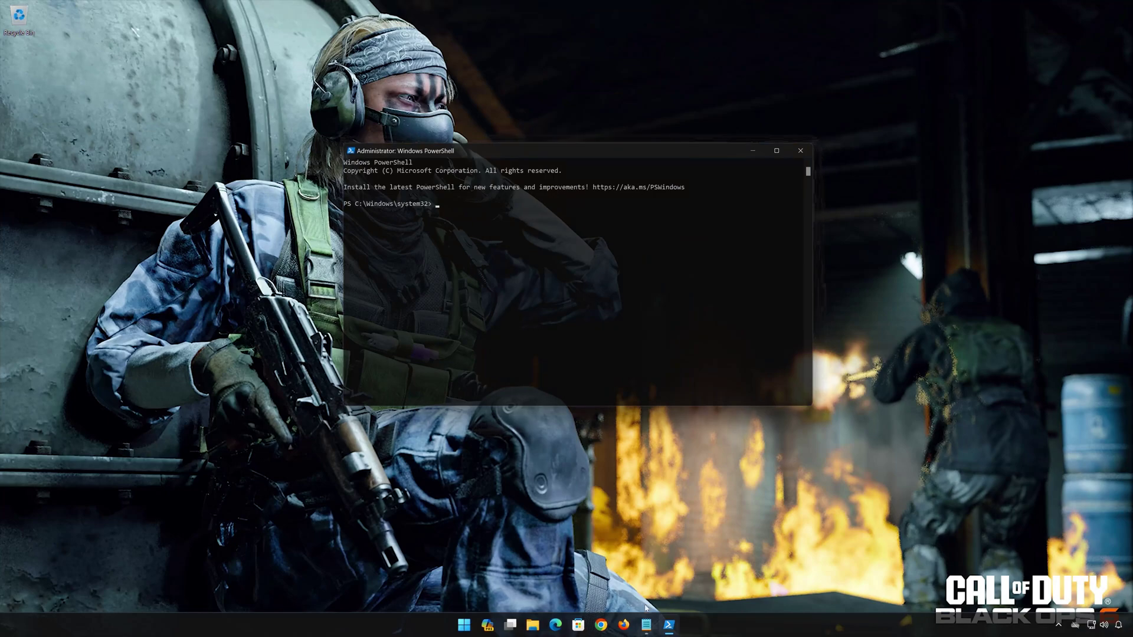
- Copy the Microsoft.GamingServices remove-AppxPackage -allusers command from the notes into the PowerShell prompt
{"action": "left_click", "coordinate": [647, 624]}
{"action": "left_click_drag", "start_coordinate": [382, 132], "coordinate": [88, 132]}
{"action": "right_click", "coordinate": [92, 133]}
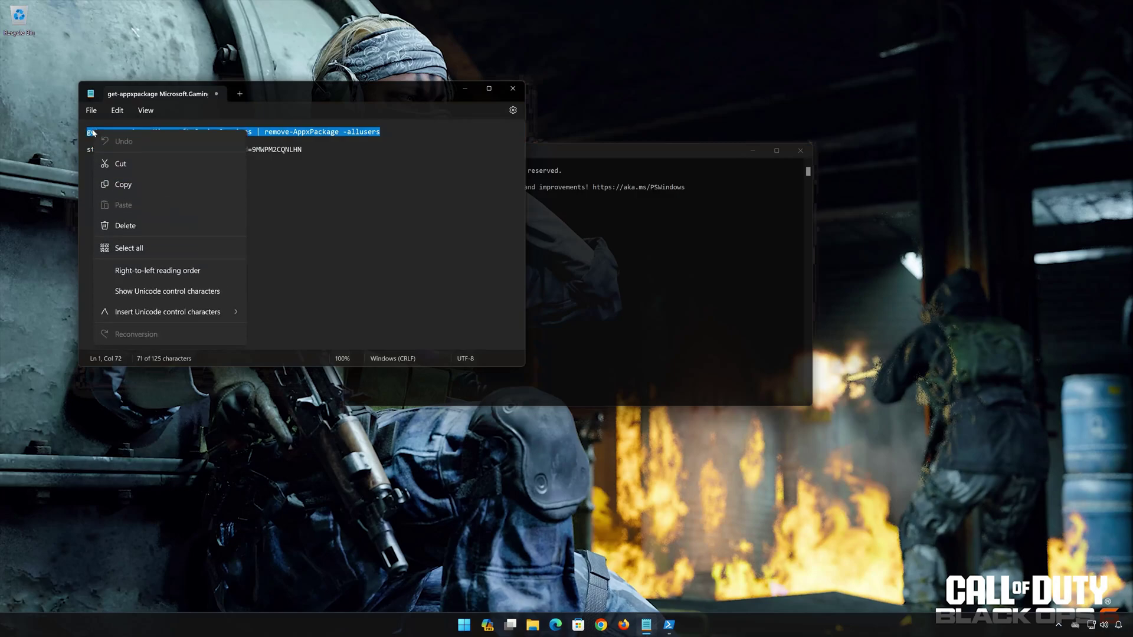
{"action": "left_click", "coordinate": [121, 186]}
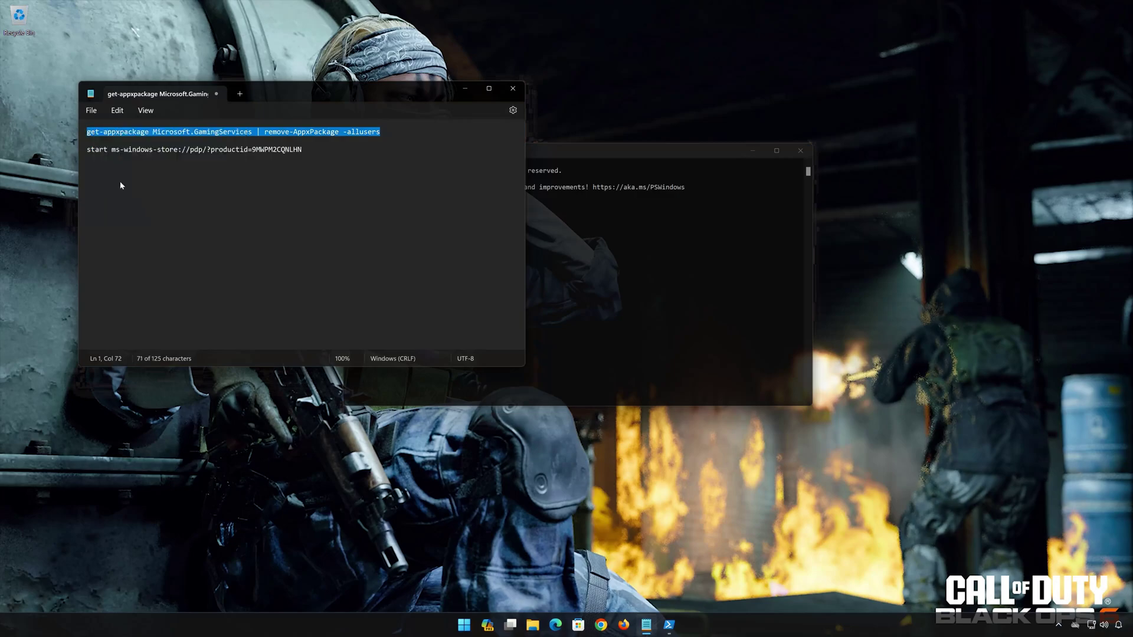
{"action": "left_click", "coordinate": [466, 89]}
{"action": "right_click", "coordinate": [507, 150]}
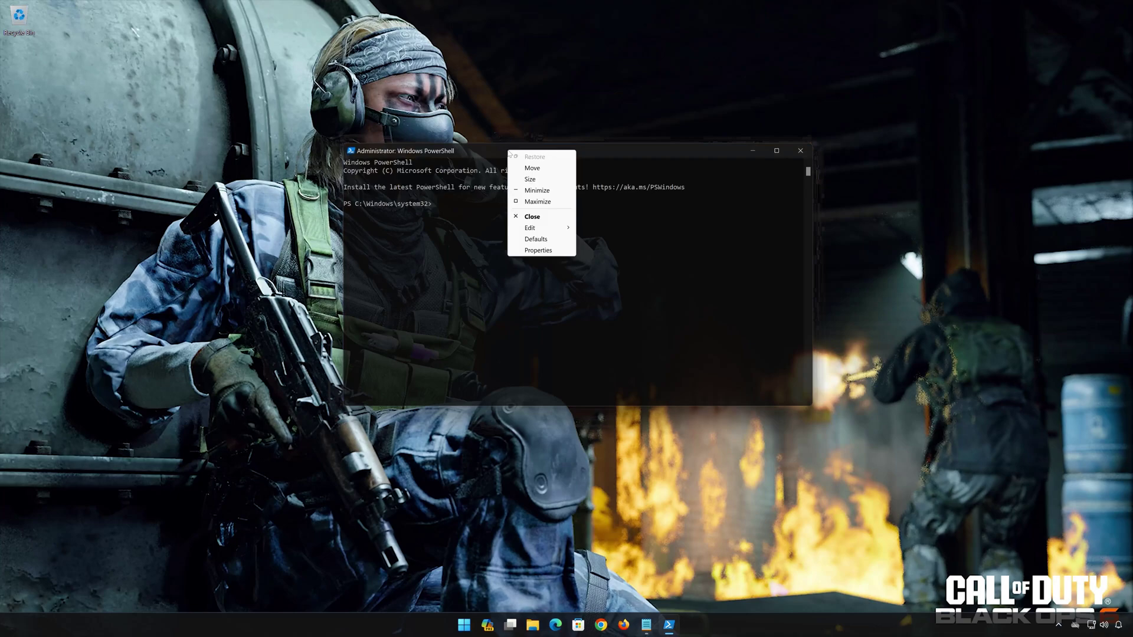
{"action": "mouse_move", "coordinate": [534, 231]}
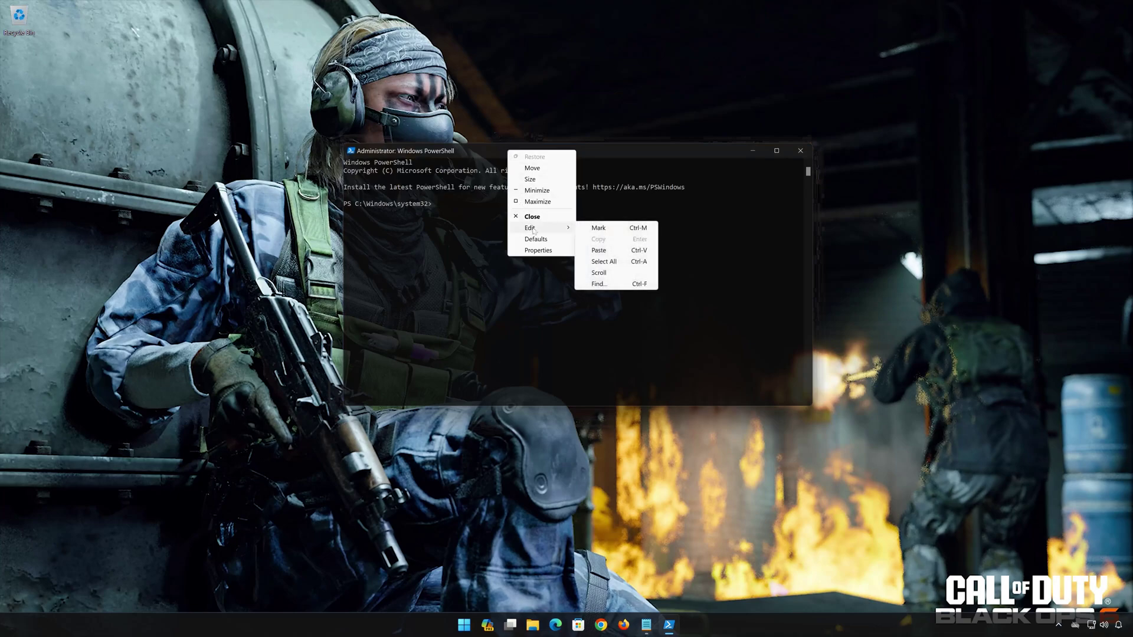
{"action": "left_click", "coordinate": [629, 254]}
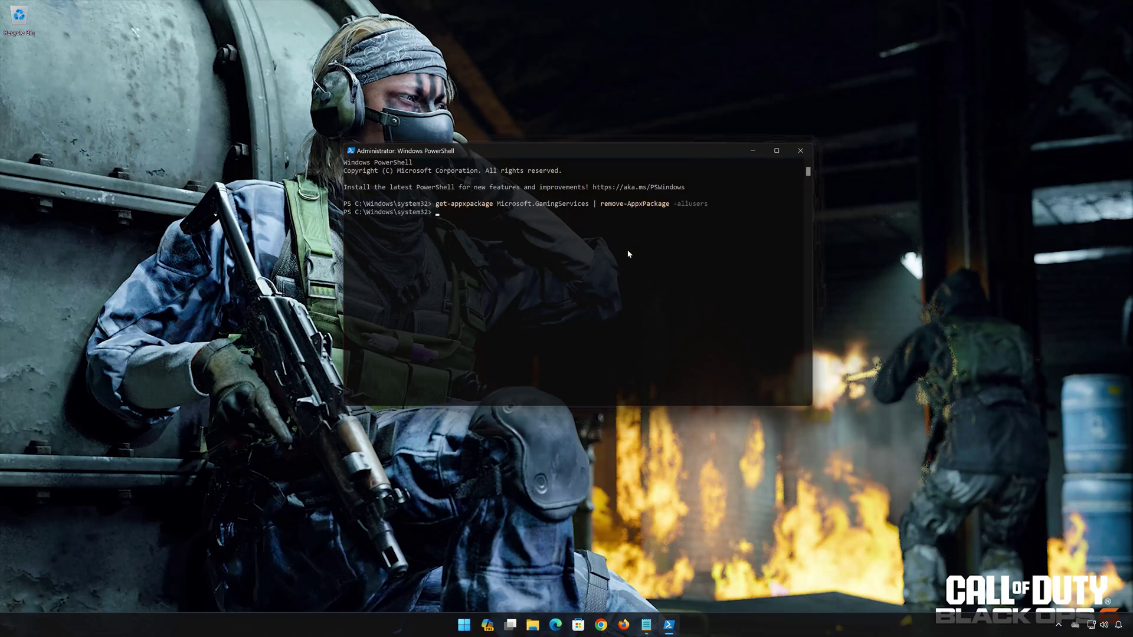
- Copy the 'start ms-windows-store://pdp/?productid=9MWPM2CQNLHN' line from the notes into PowerShell
{"action": "left_click", "coordinate": [647, 624]}
{"action": "left_click_drag", "start_coordinate": [313, 149], "coordinate": [104, 153]}
{"action": "right_click", "coordinate": [103, 152]}
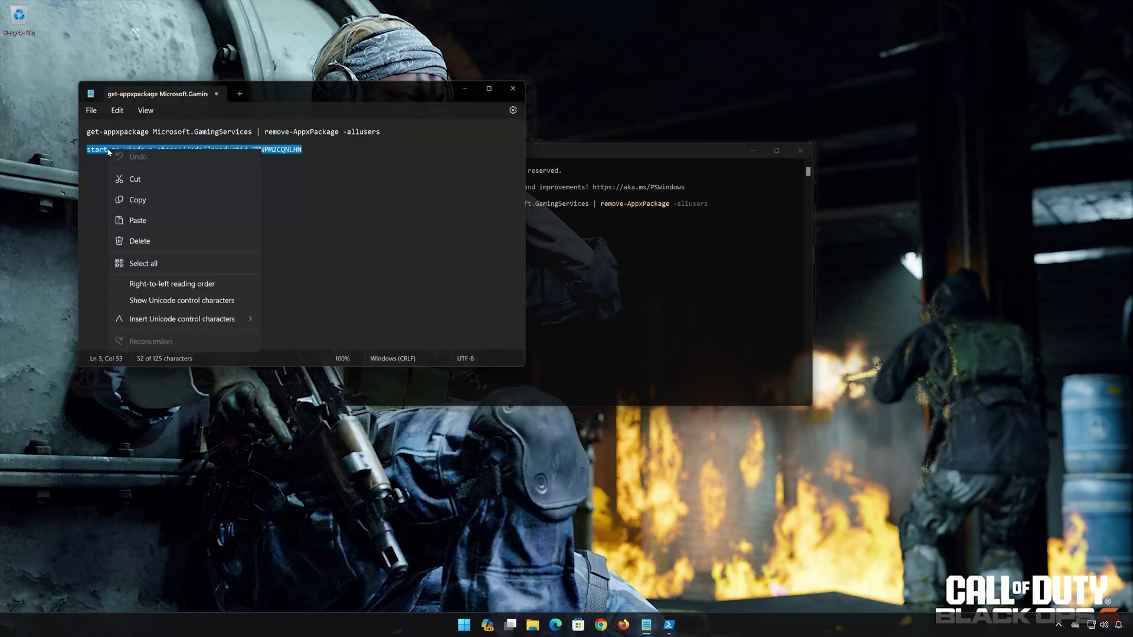
{"action": "left_click", "coordinate": [127, 203]}
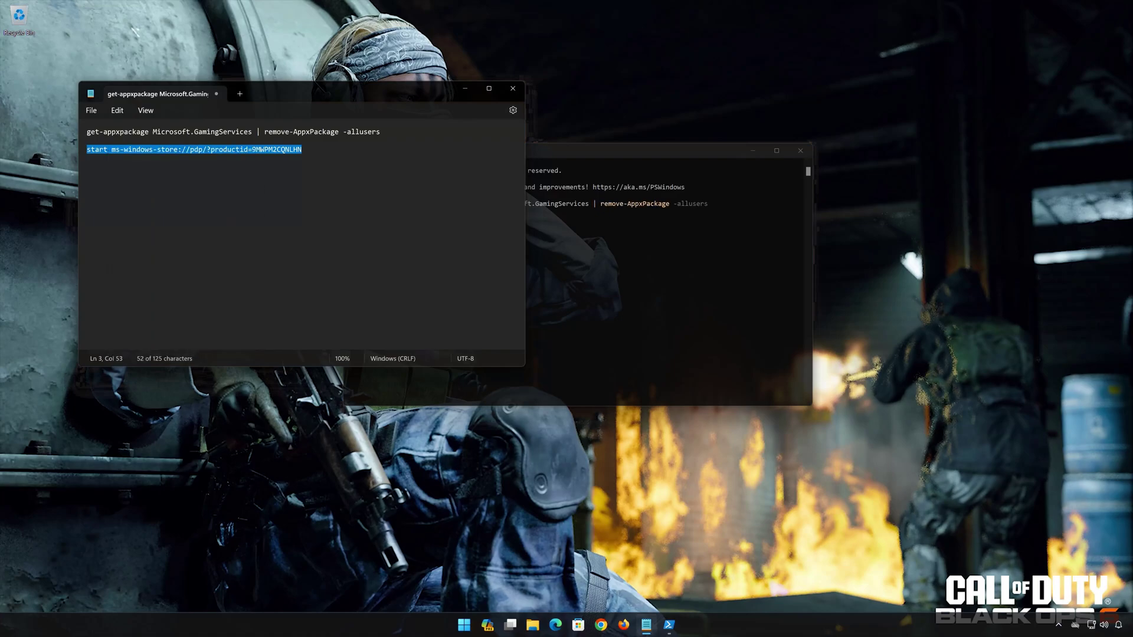
{"action": "left_click", "coordinate": [465, 88]}
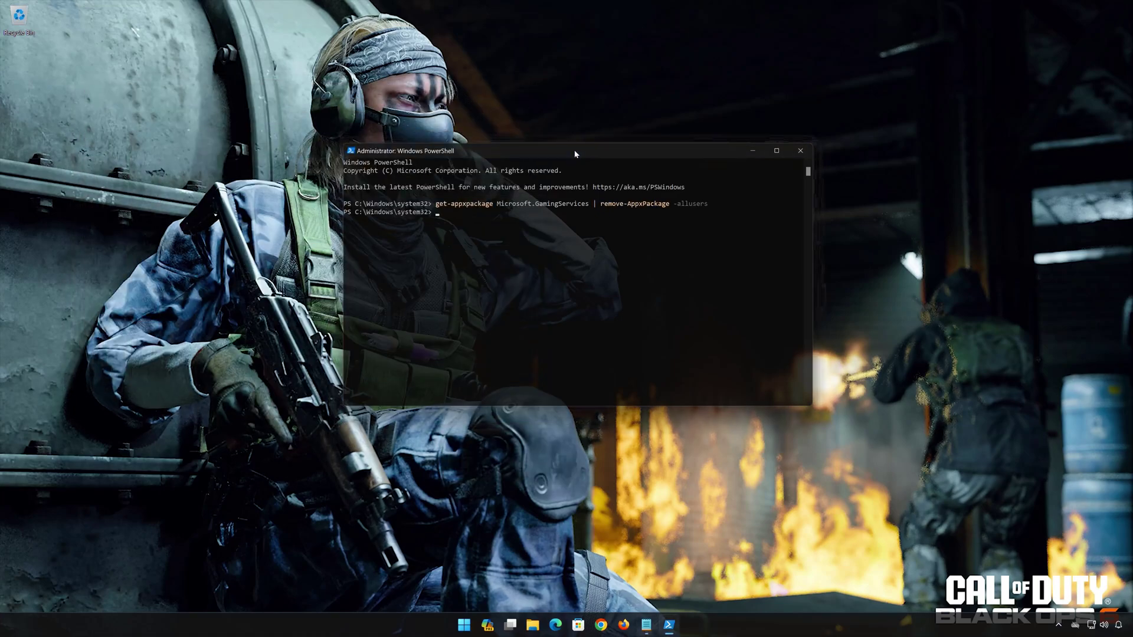
{"action": "right_click", "coordinate": [575, 153]}
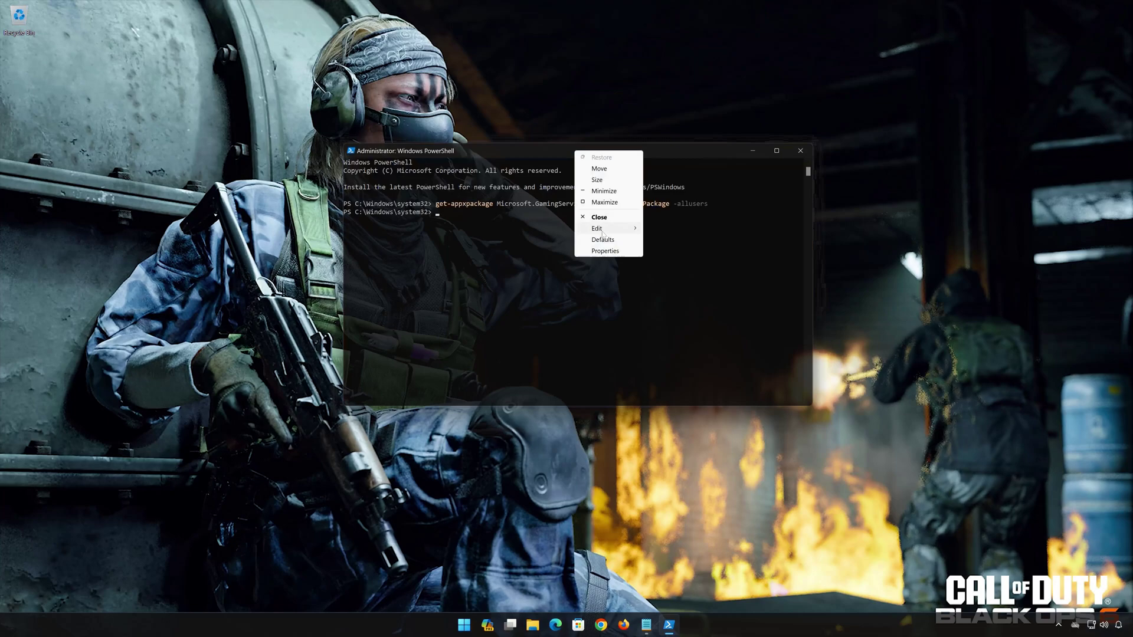
{"action": "mouse_move", "coordinate": [615, 234]}
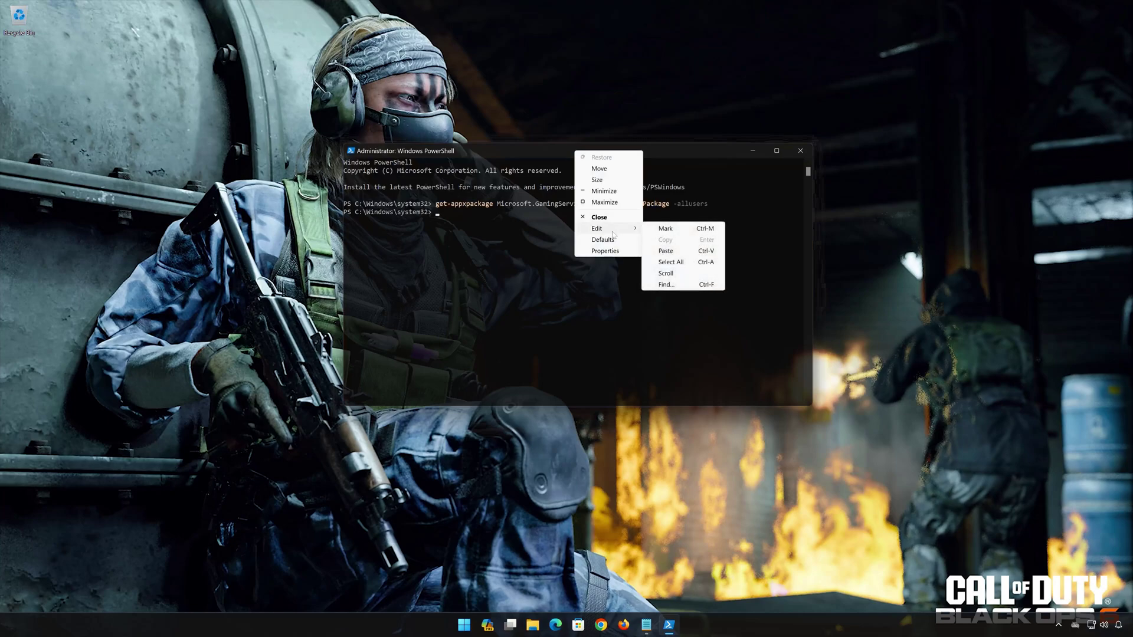
{"action": "left_click", "coordinate": [666, 250]}
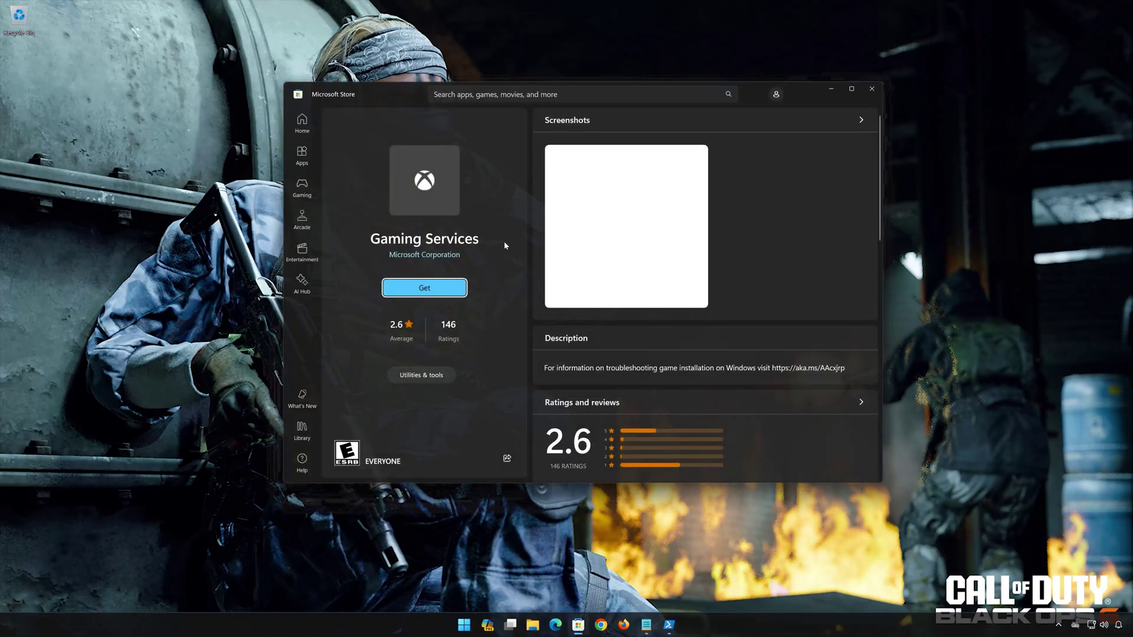
- Get Gaming Services from the Store, approve the UAC prompt, and dismiss the installed notification
{"action": "left_click", "coordinate": [424, 289]}
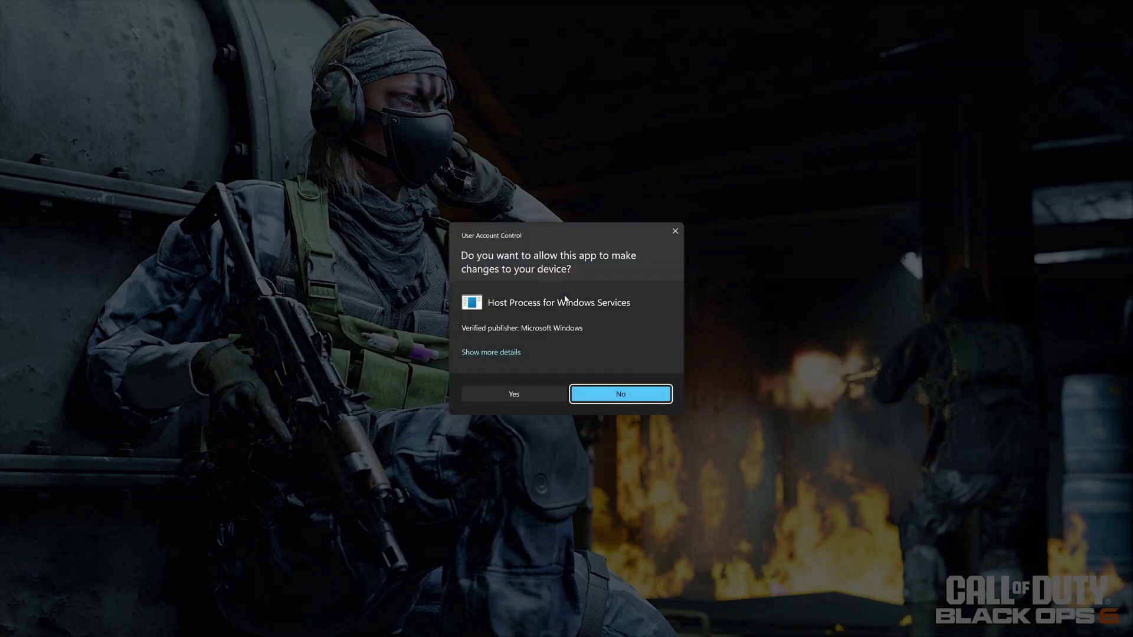
{"action": "left_click", "coordinate": [511, 395]}
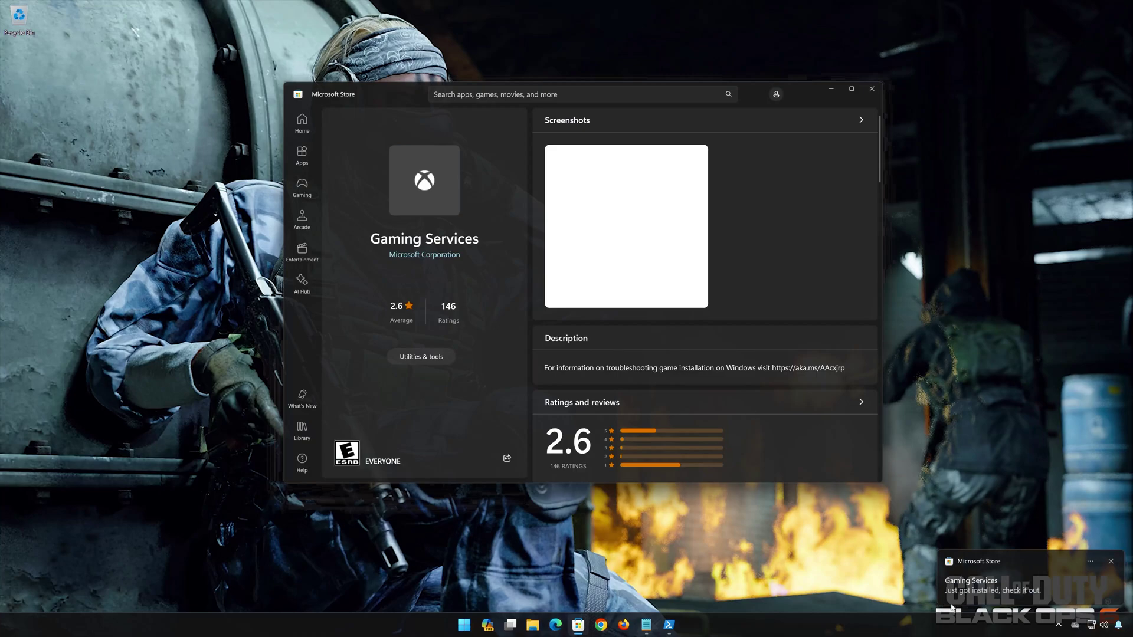
{"action": "left_click", "coordinate": [1016, 584]}
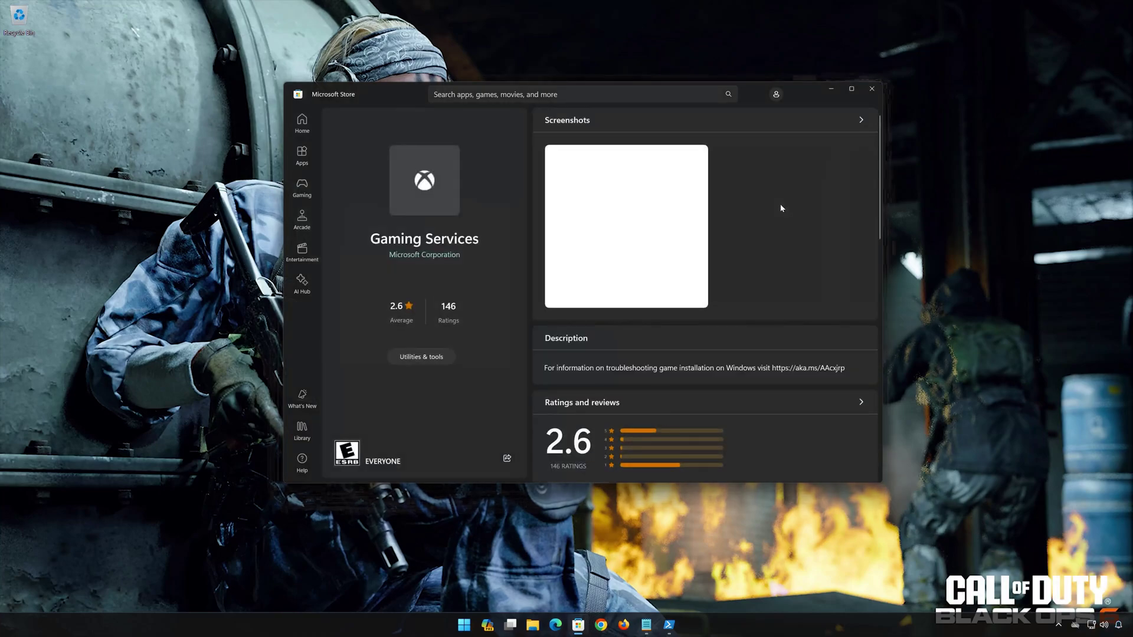
- Close the Microsoft Store and enter exit at the PowerShell prompt
{"action": "left_click", "coordinate": [864, 94]}
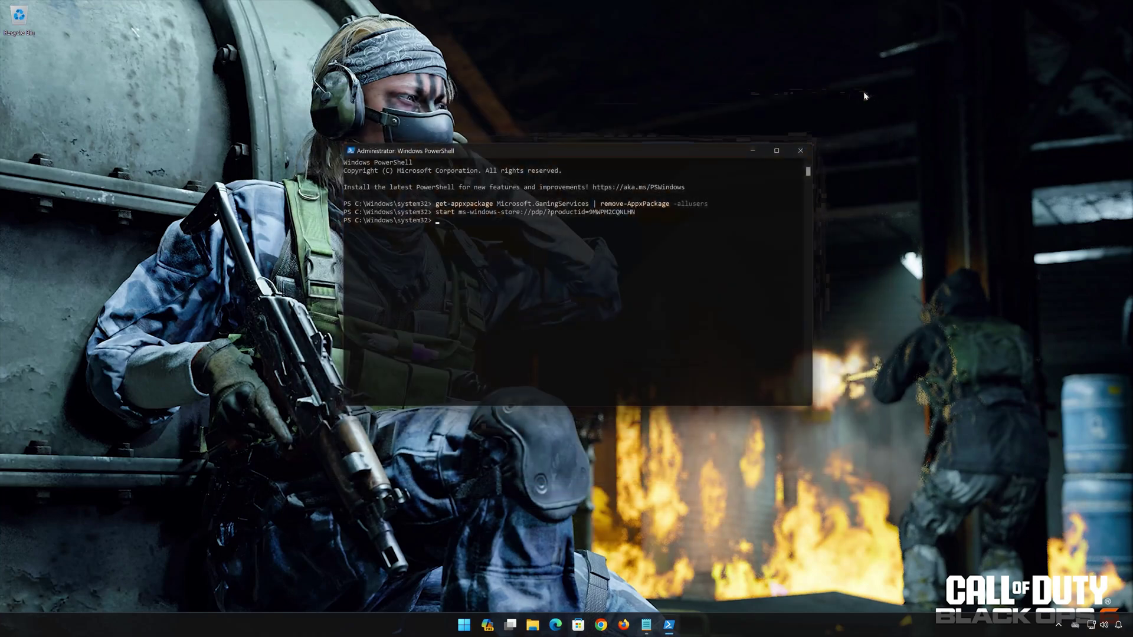
{"action": "type", "text": "exit"}
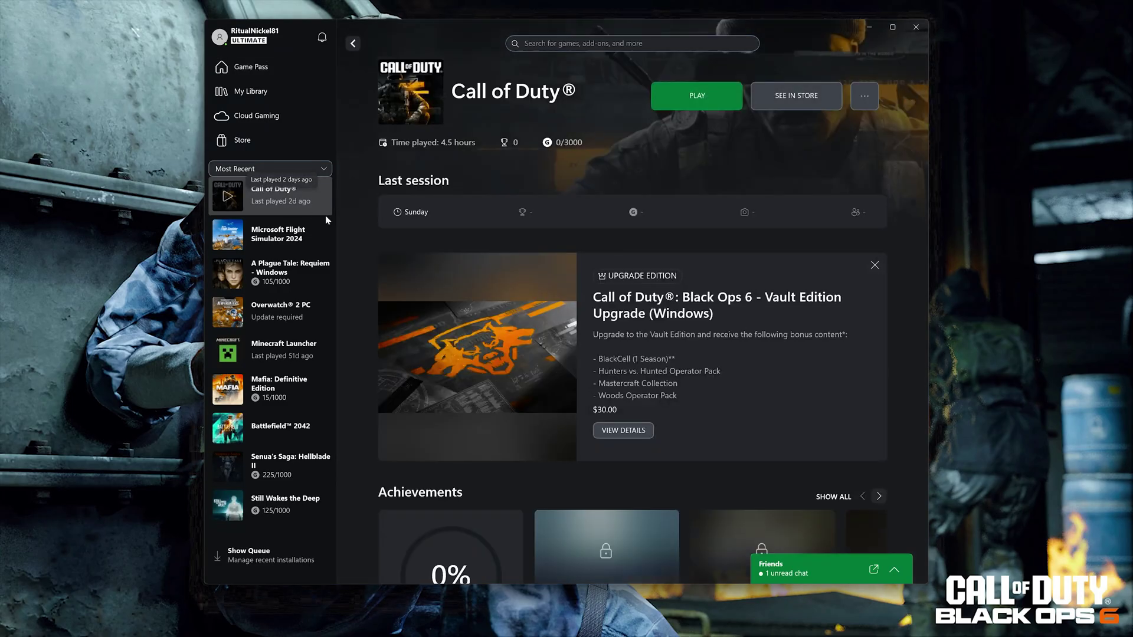
- In Call of Duty's Manage settings, run and confirm Verify and Repair under Files
{"action": "left_click", "coordinate": [863, 96]}
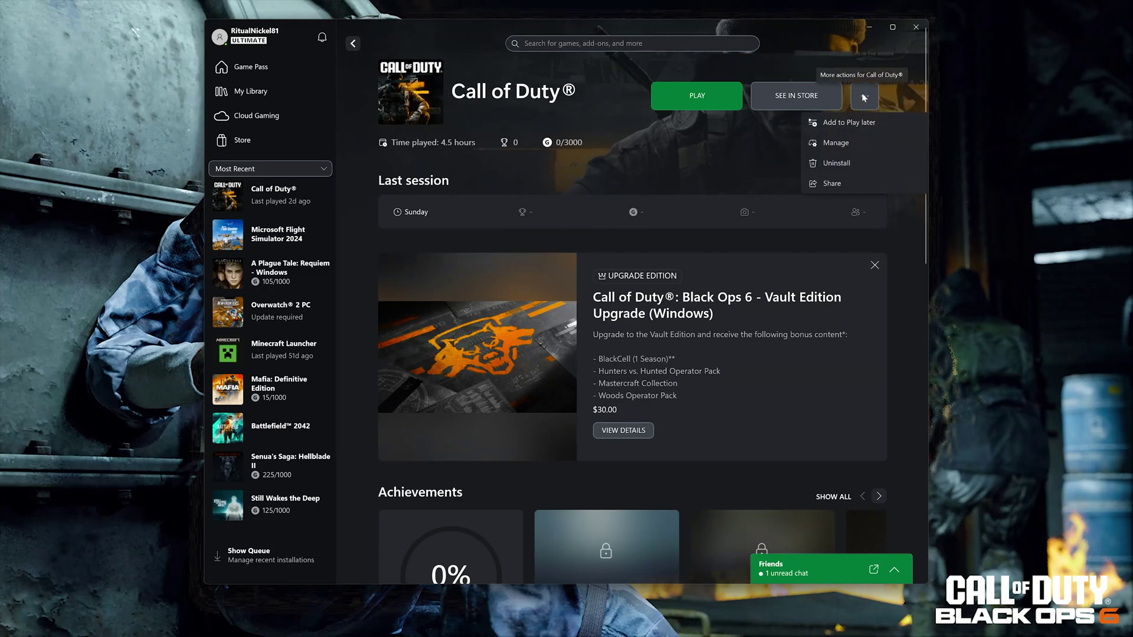
{"action": "left_click", "coordinate": [872, 144]}
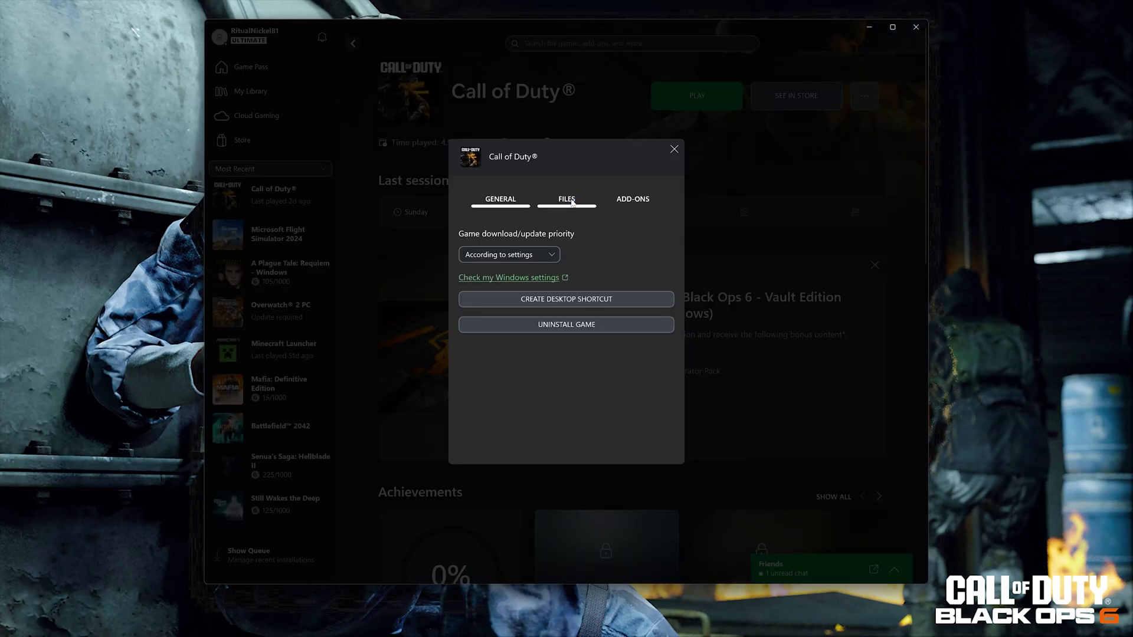
{"action": "left_click", "coordinate": [571, 203]}
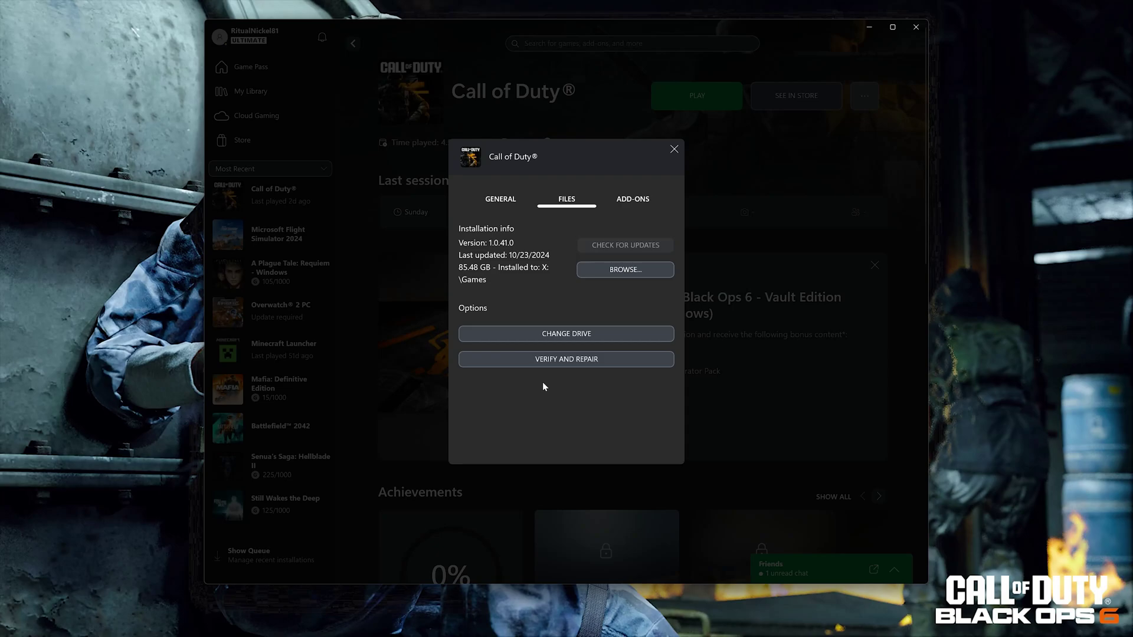
{"action": "left_click", "coordinate": [586, 360]}
{"action": "left_click", "coordinate": [608, 333]}
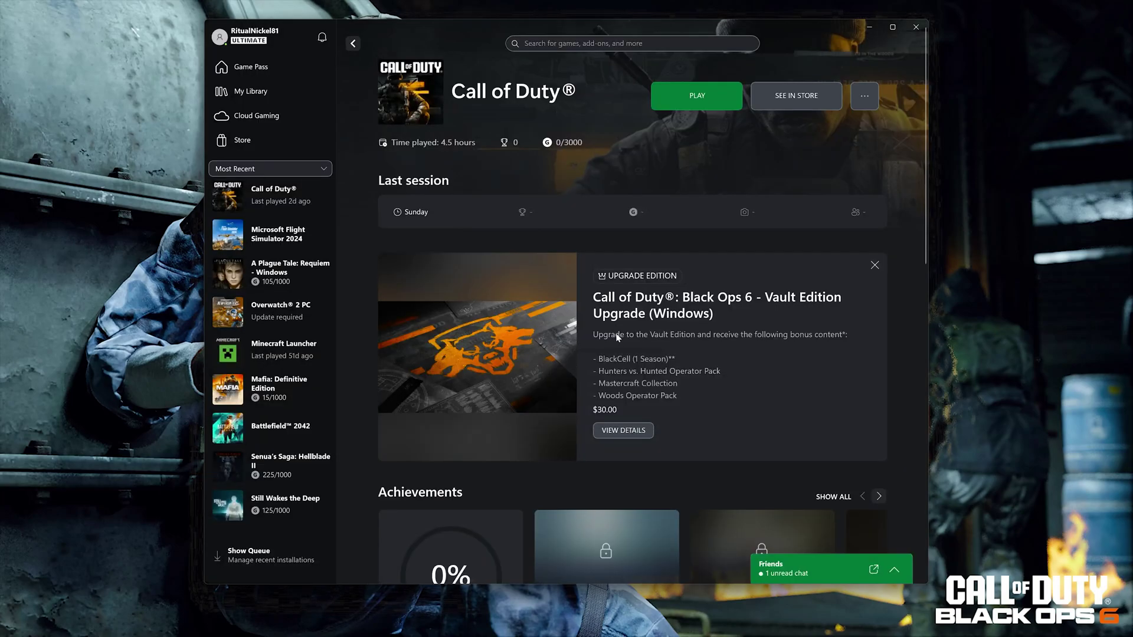